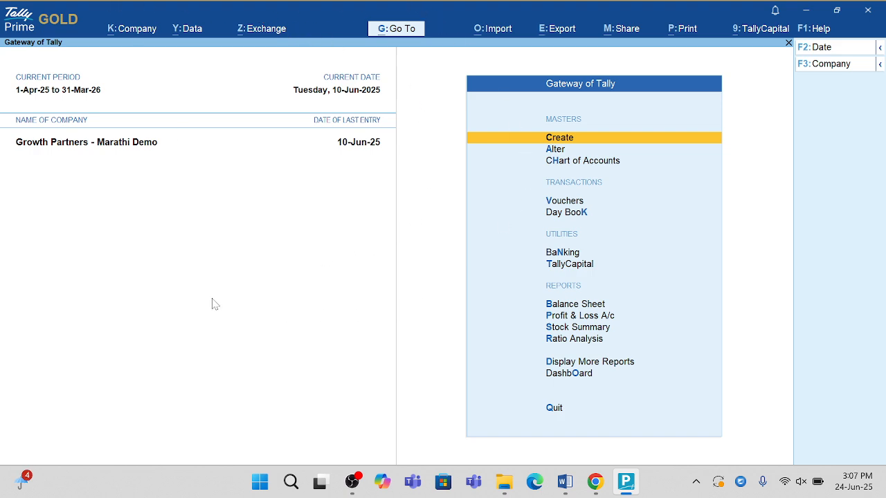
- Enable user access control for the company data, with administrator username admin, and enter and confirm the administrator password
click(134, 33)
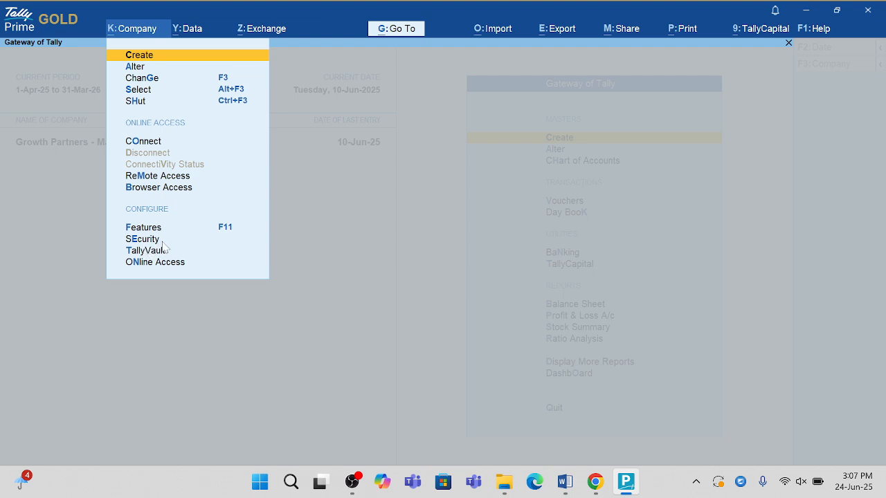
click(160, 241)
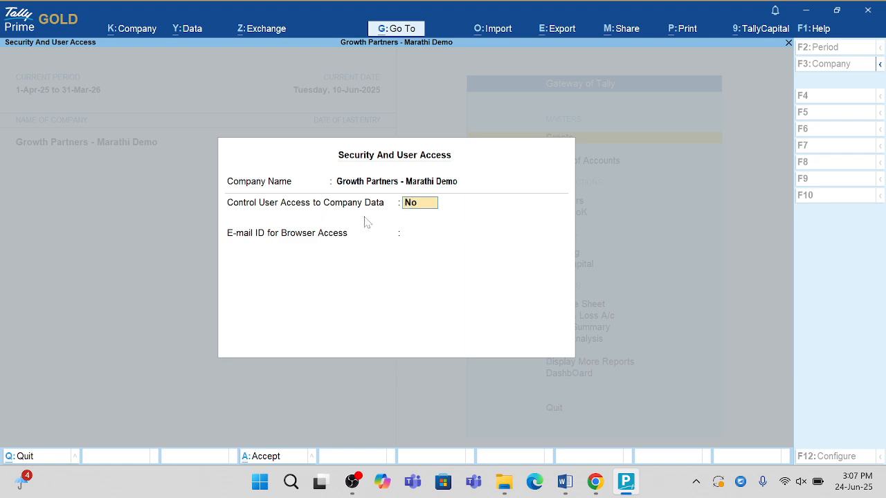
text(yes)
key(Return)
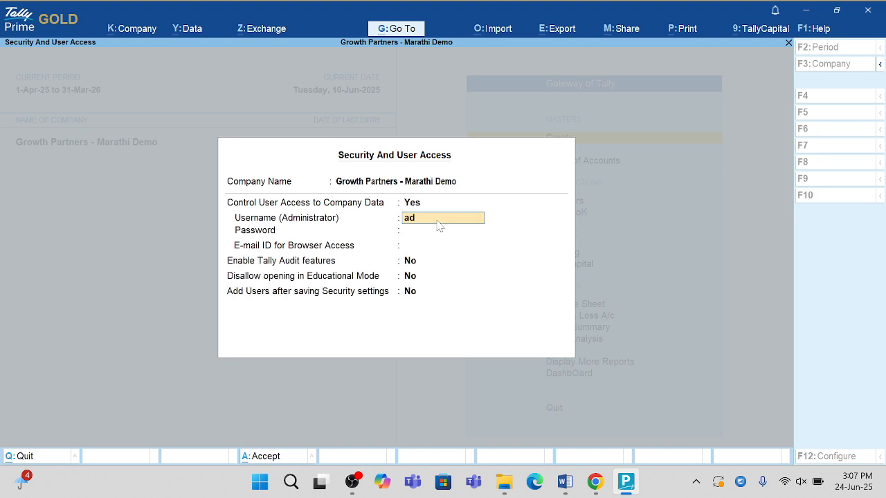
key(Return)
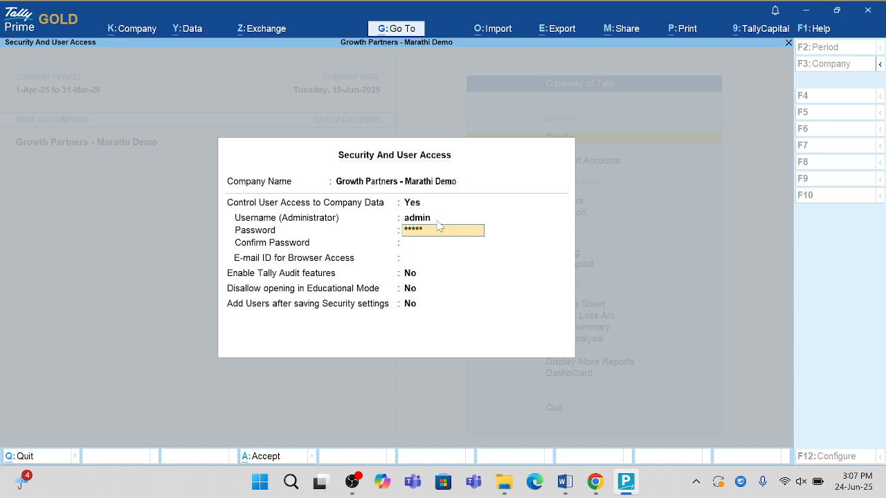
key(Return)
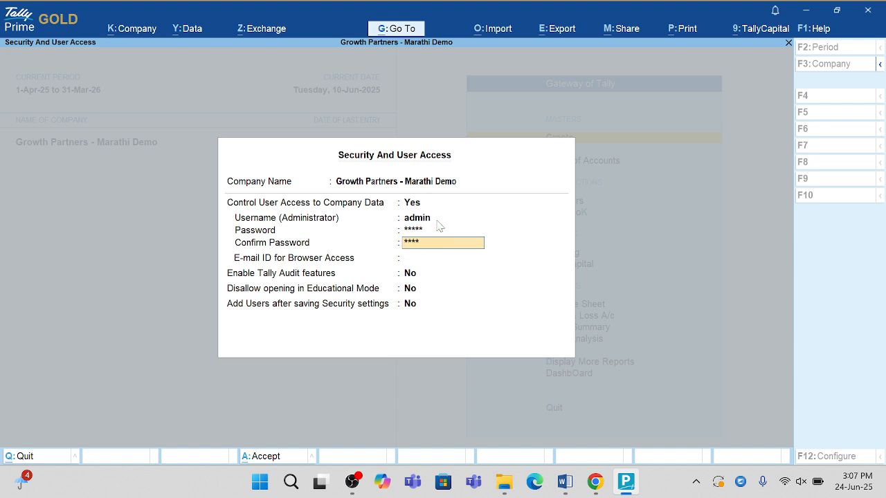
key(Return)
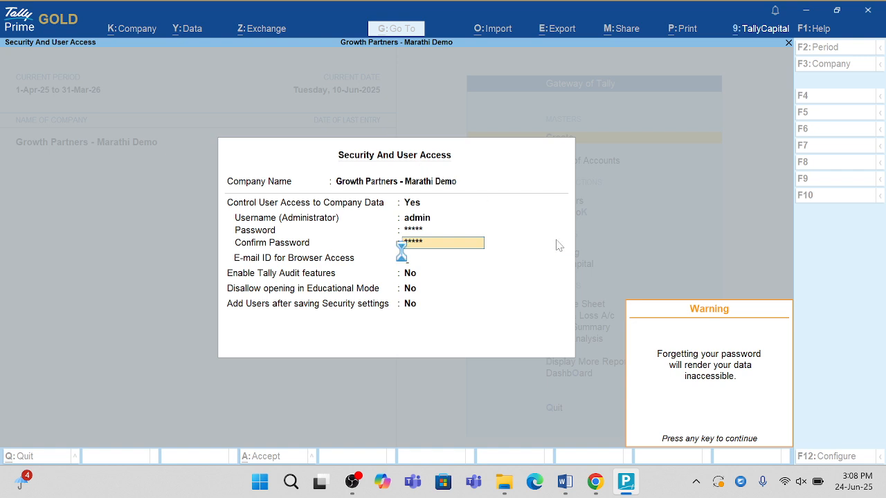
key(Return)
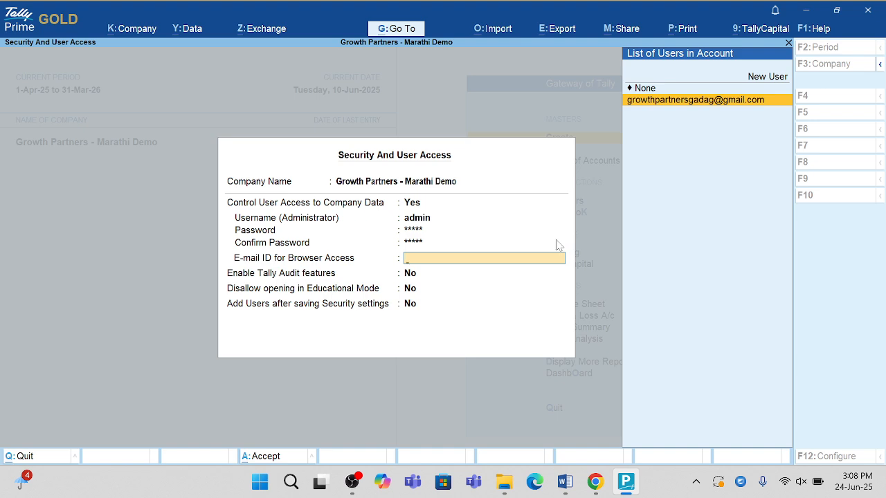
- Choose the listed account e-mail for browser access, keep the remaining security options at No, and save the security settings
key(Return)
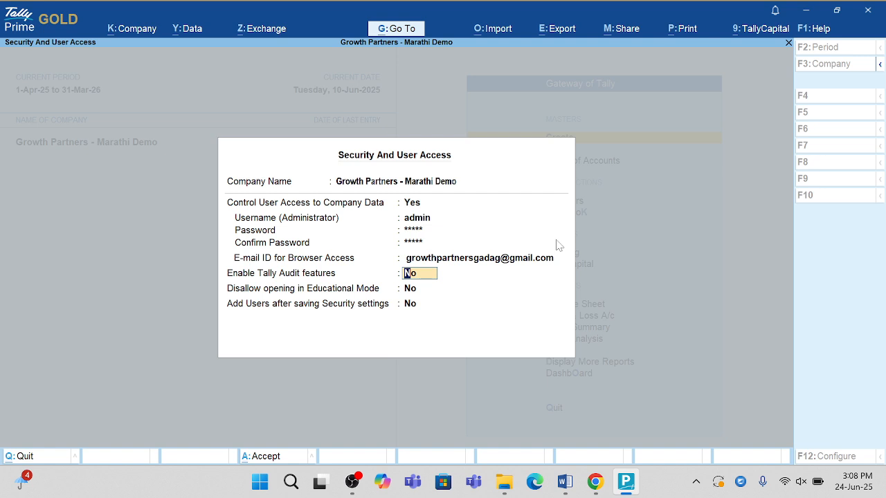
key(Return)
key(Return)
key(Return)
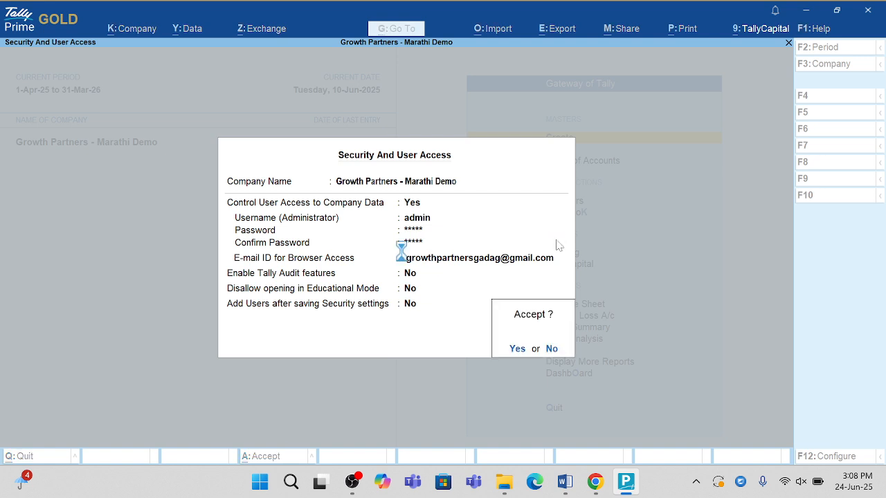
key(Return)
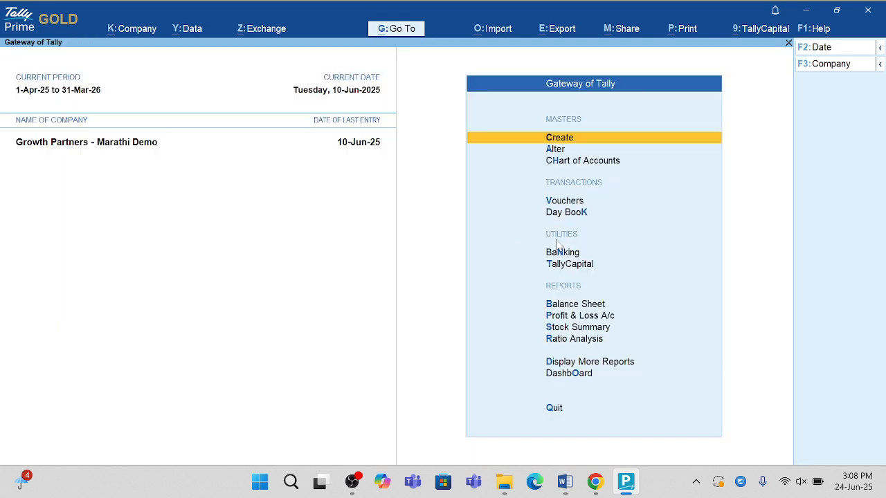
- Open the company's users and passwords list and assign the Data Entry role to a new user
click(128, 33)
key(Down)
key(Down)
key(Down)
key(Down)
key(Down)
key(Down)
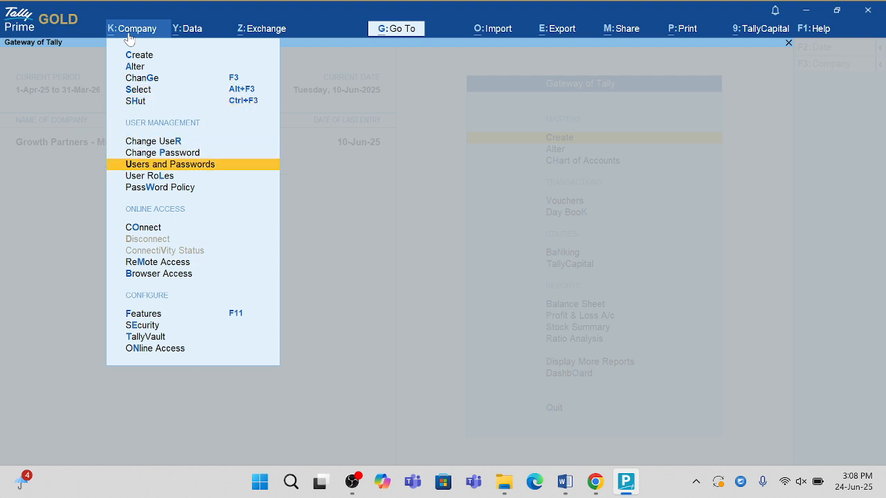
key(Return)
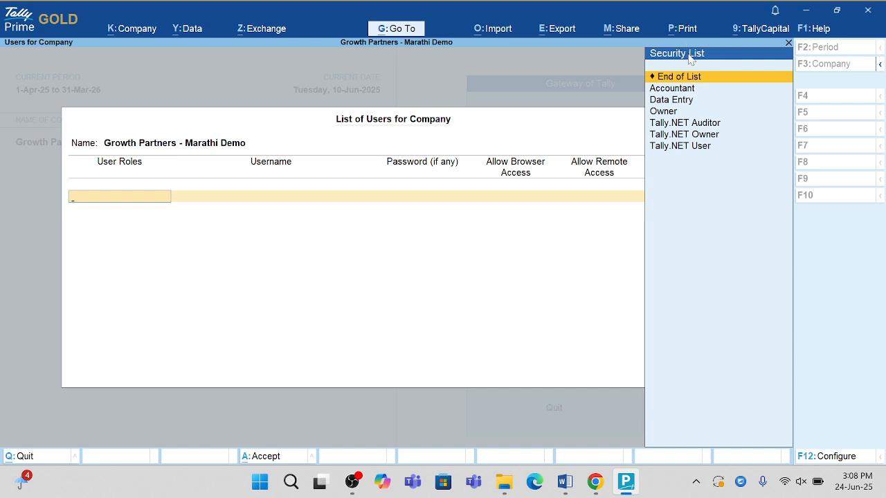
key(Down)
key(Down)
key(Return)
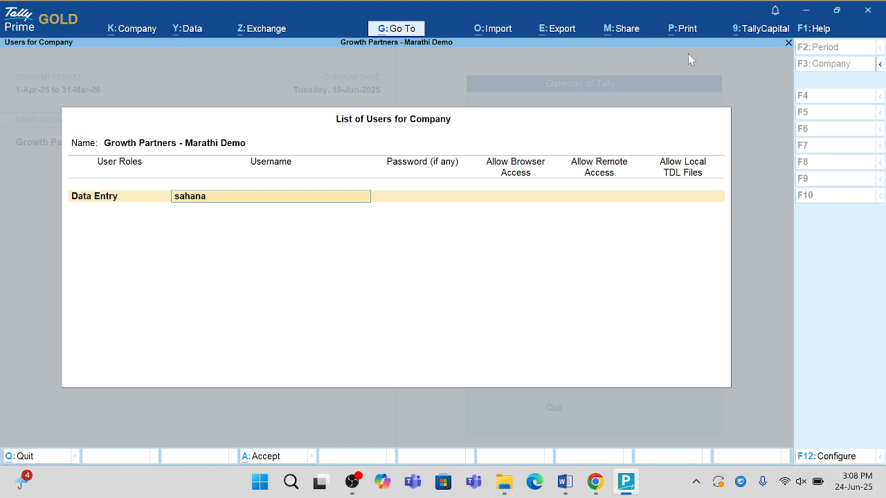
- Enter the Data Entry user's name and password, keep access options at No, and save the user list
key(Return)
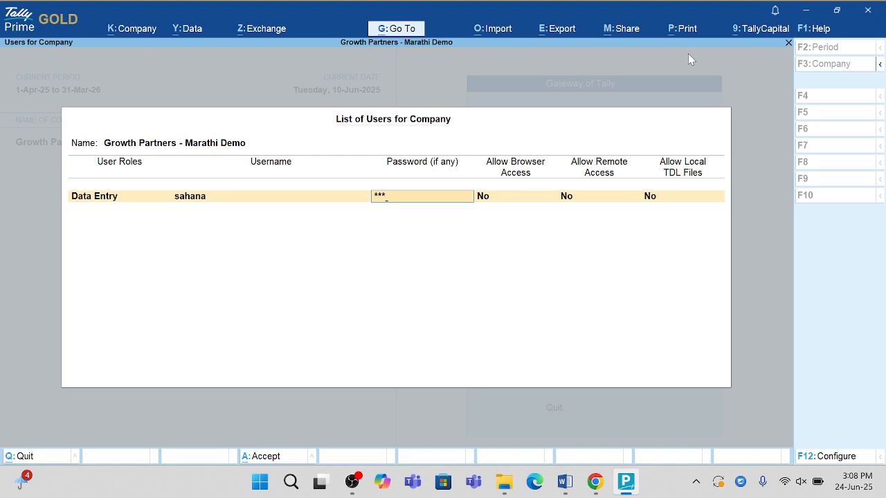
key(Return)
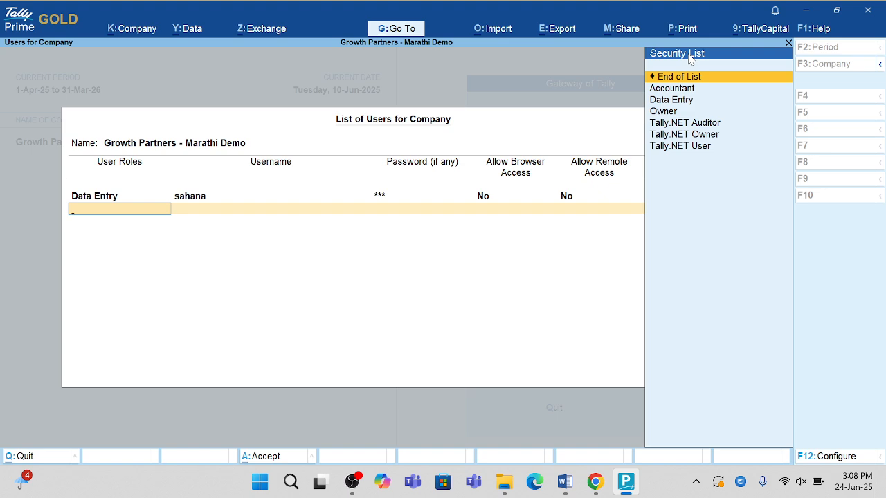
key(Return)
key(Return)
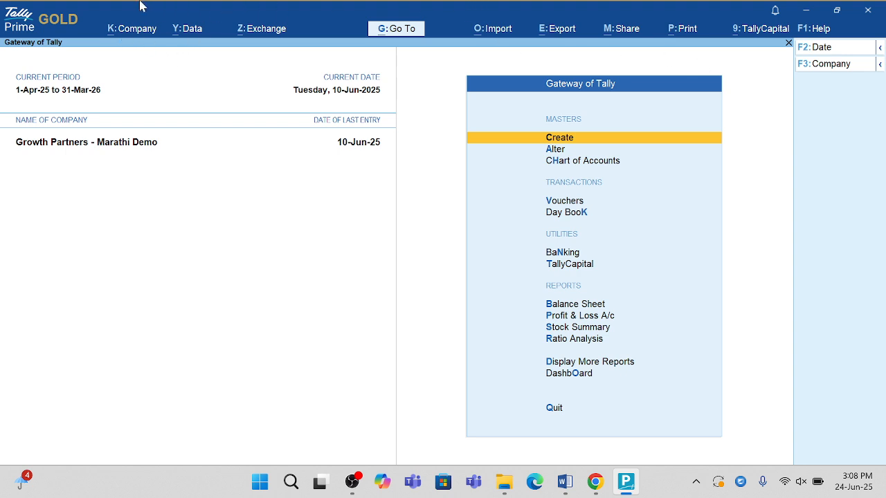
- Open the Data Entry security level from the company's user roles for editing
click(132, 32)
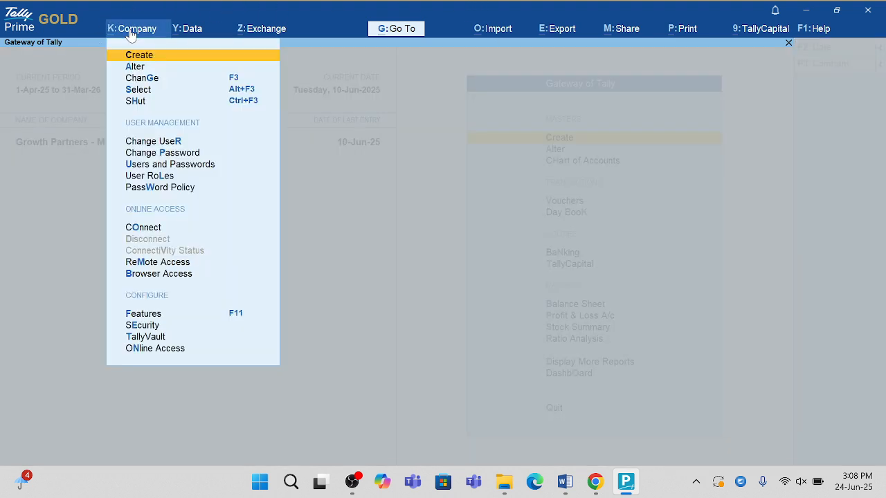
key(Down)
key(Down)
key(Down)
key(Down)
key(Down)
key(Down)
key(Down)
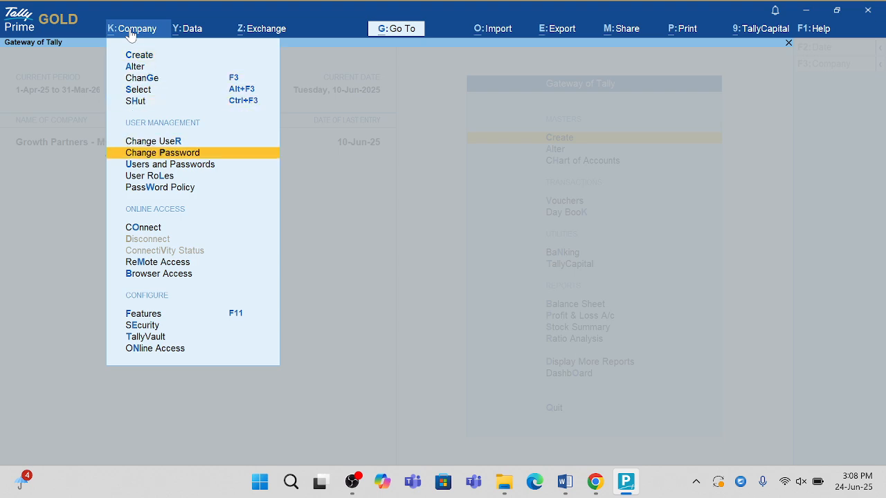
key(Down)
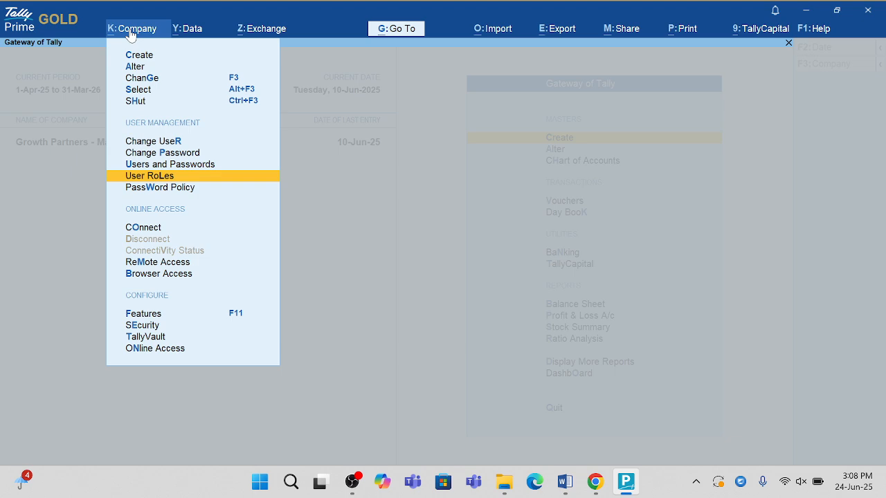
key(Return)
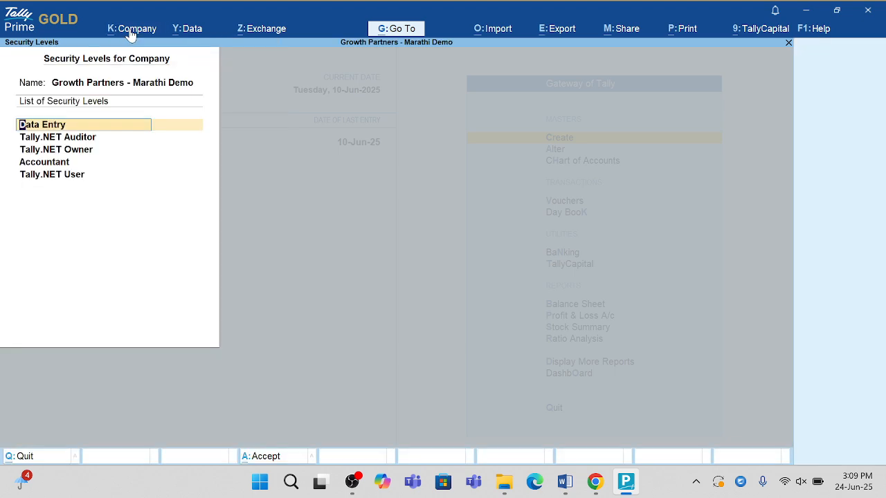
key(Return)
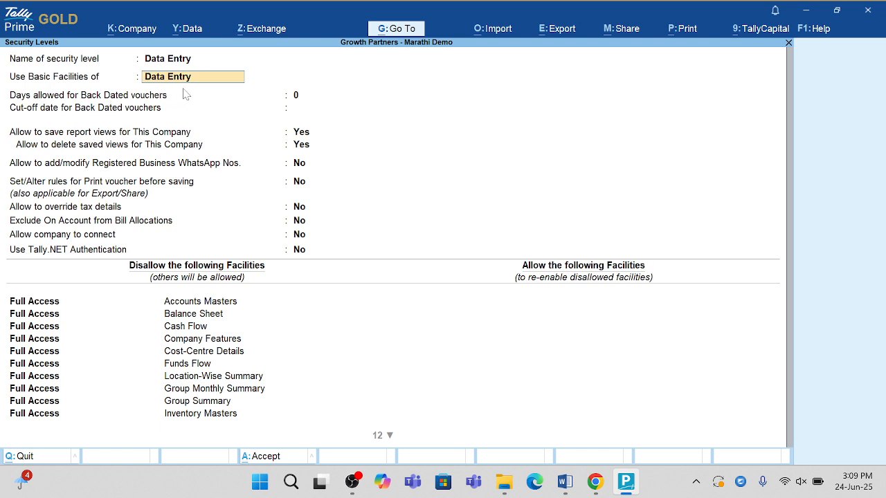
- Review the Data Entry role's basic facilities, back-dated voucher limits and permission options, continuing to the disallowed facilities list
key(Return)
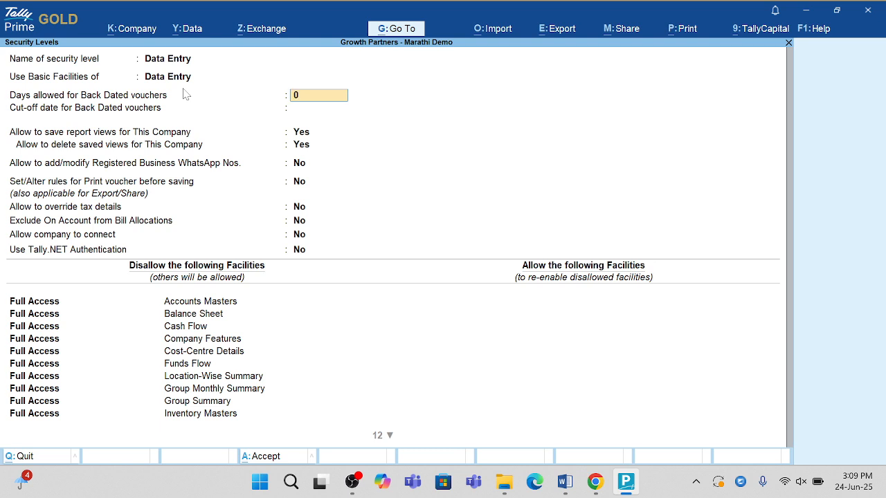
key(Return)
key(Return)
key(Return)
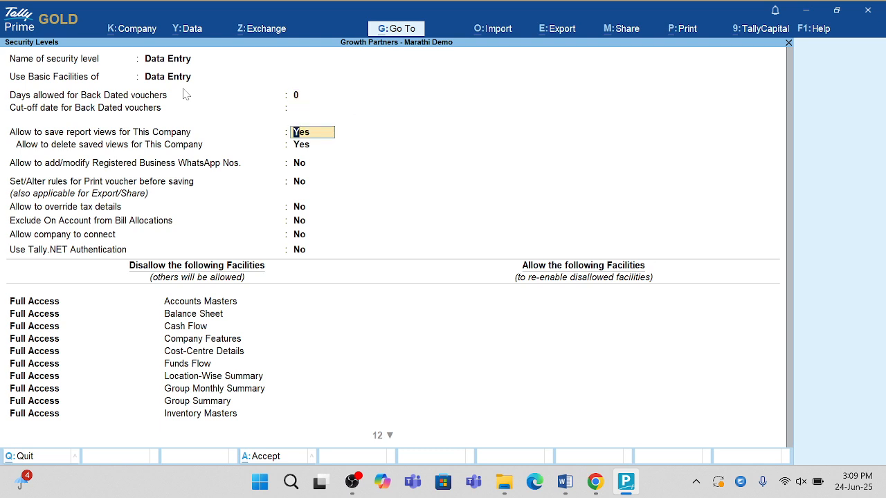
key(Return)
key(Return)
key(Return)
key(Return)
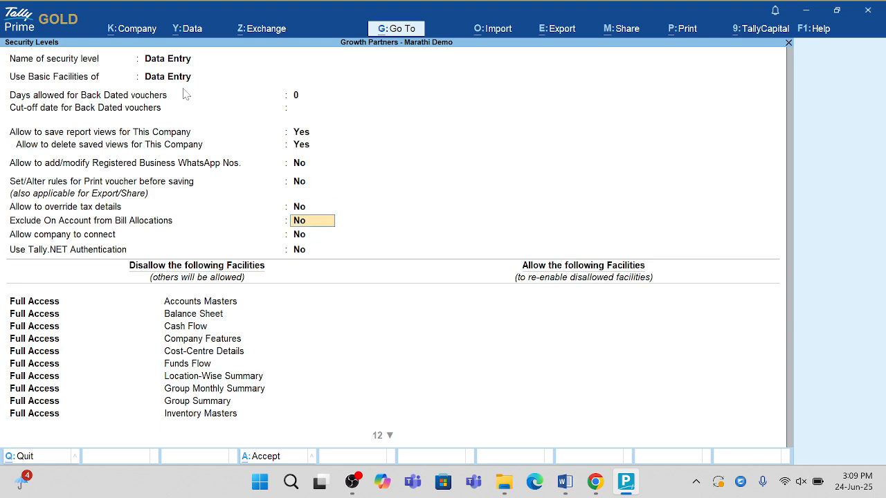
key(Return)
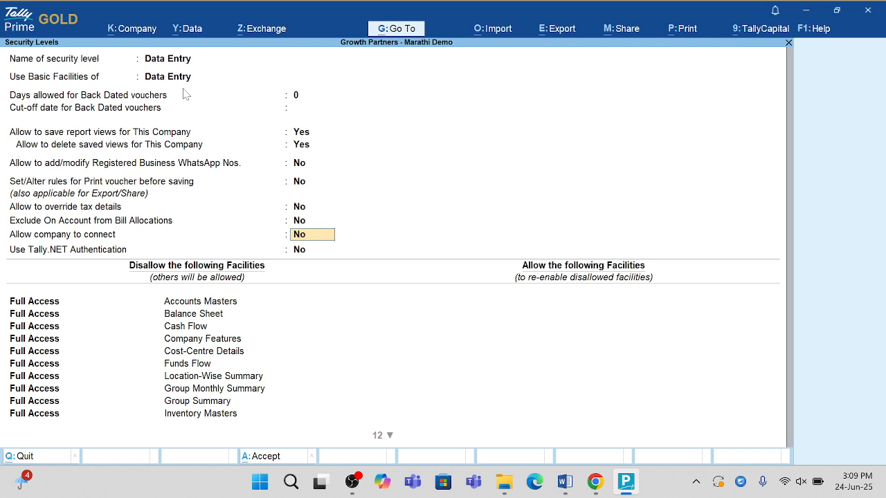
key(Return)
key(Return)
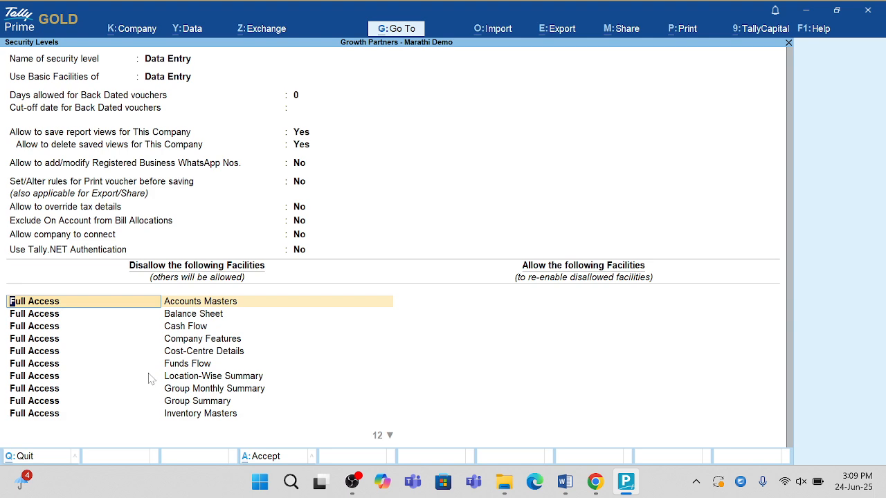
- Set the disallowed access type for Balance Sheet to Preview in the Data Entry role
key(Down)
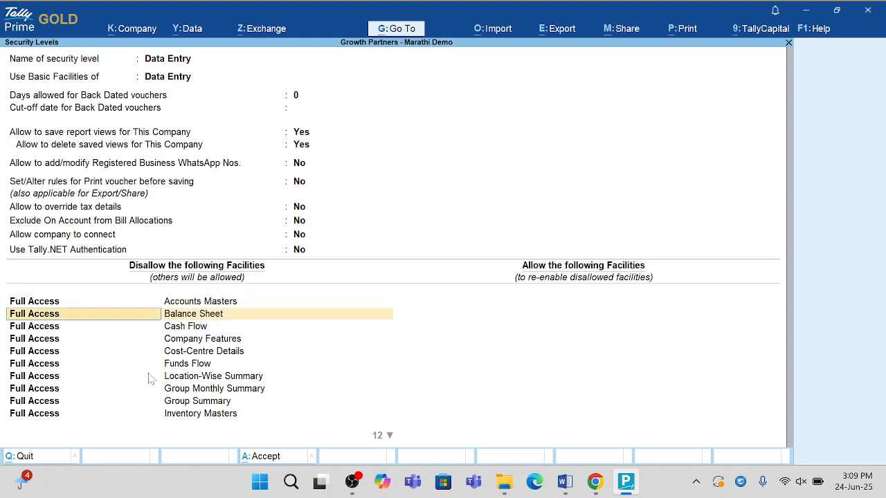
key(BackSpace)
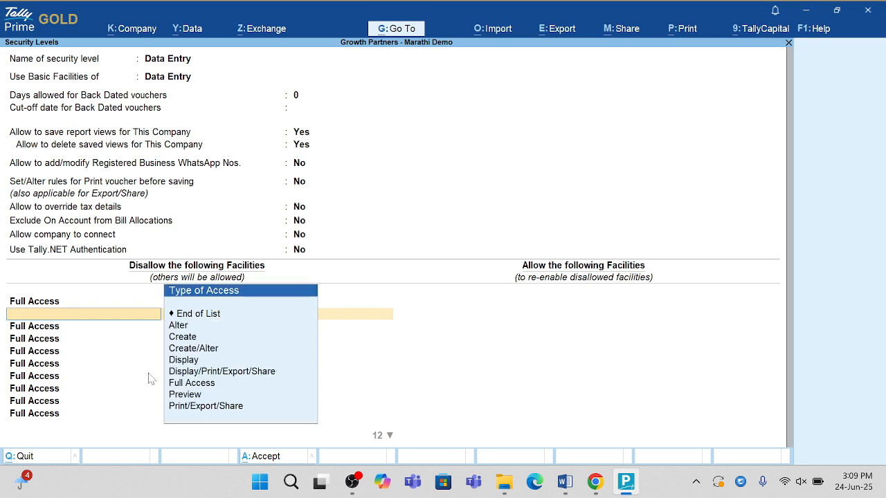
key(Down)
key(Down)
key(Down)
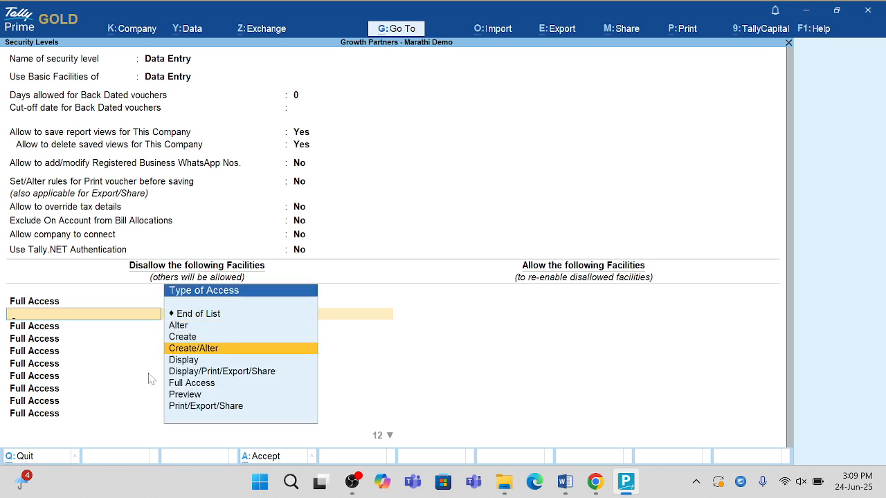
key(Down)
key(Down)
key(Down)
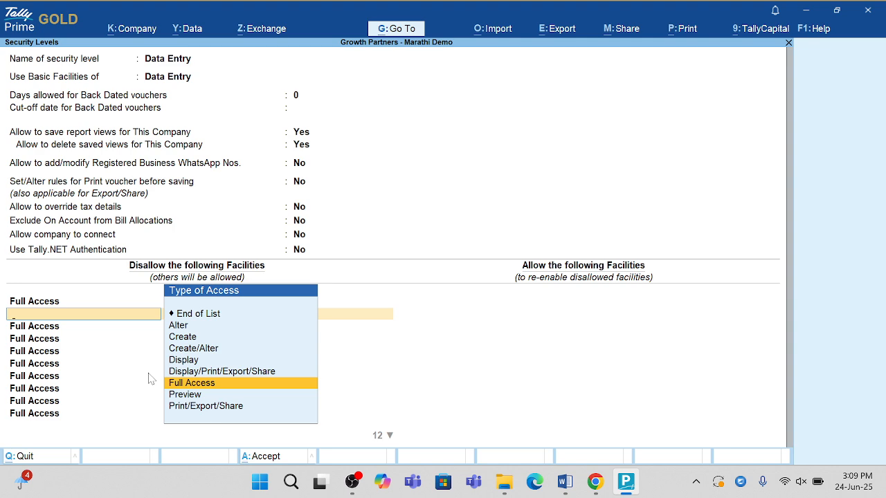
key(Down)
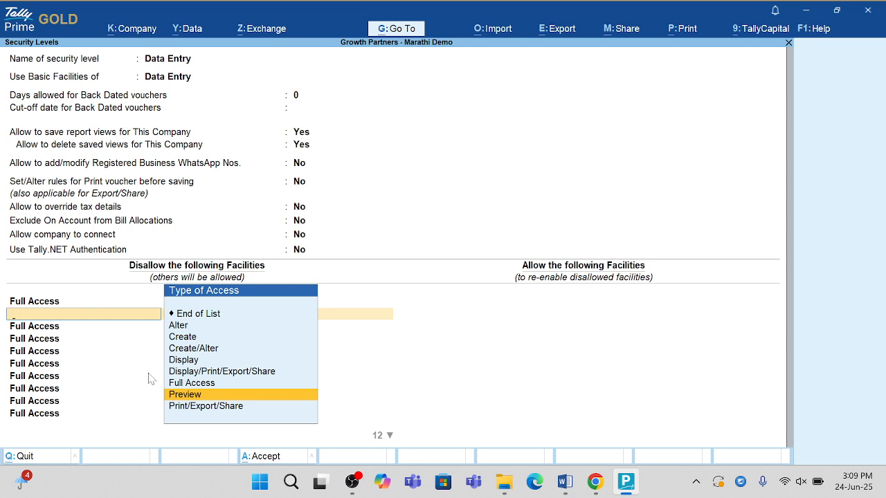
key(Return)
key(Down)
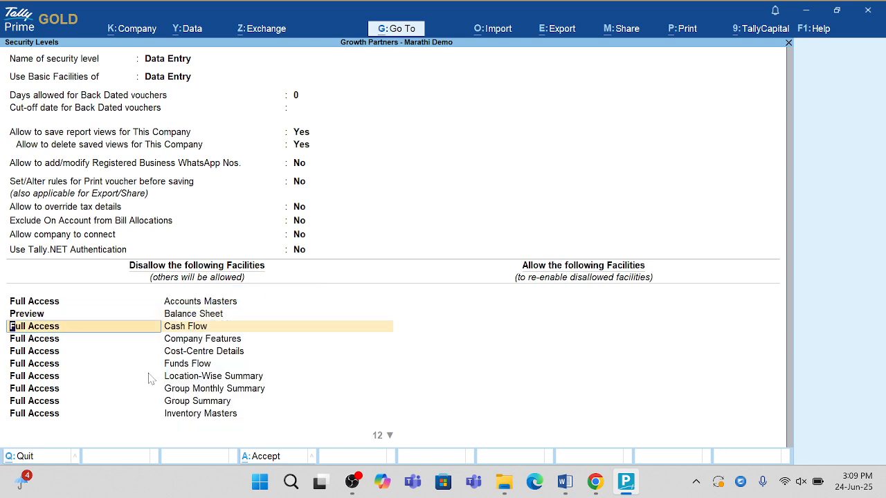
- Set the disallowed access type for Outstandings to Preview in the Data Entry role
key(Down)
key(Down)
key(Down)
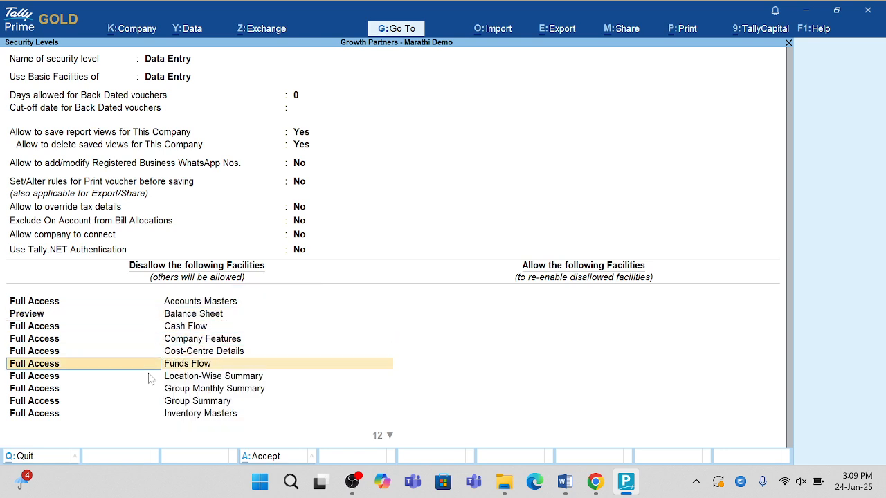
key(Down)
key(Down)
key(Down)
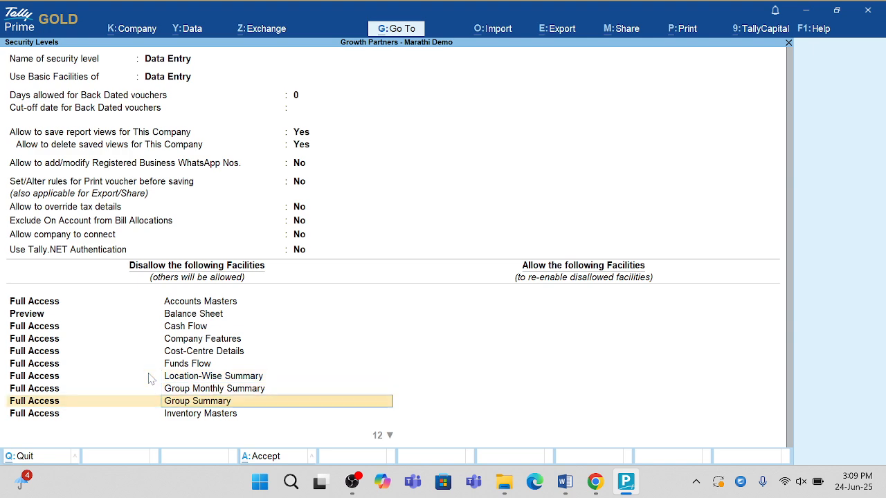
key(Down)
key(Down)
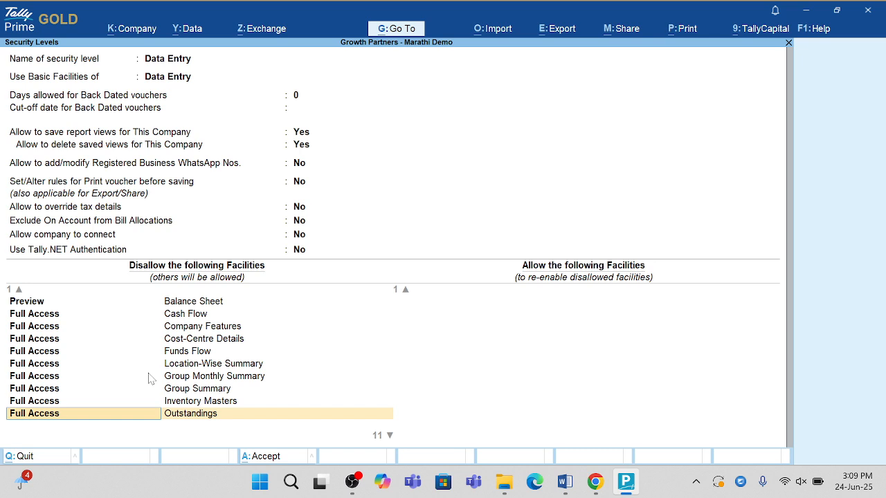
key(Down)
key(Down)
key(Down)
key(Down)
key(Down)
key(Down)
key(Down)
key(Down)
key(Down)
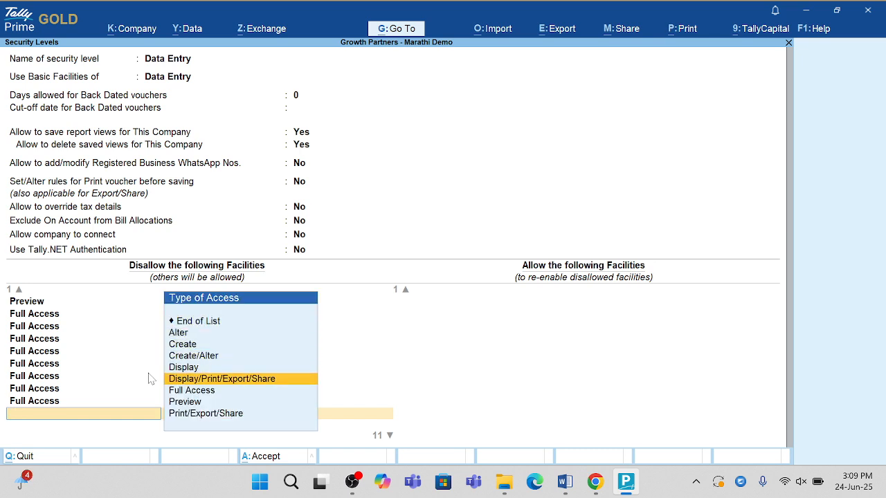
key(Return)
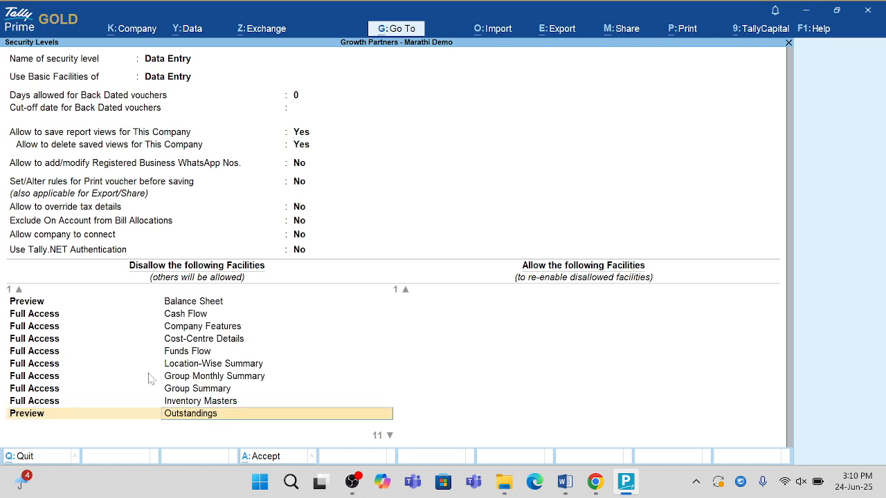
- Go through the remaining disallowed facilities, end the list, save the Data Entry role and leave the security levels list
key(Down)
key(Down)
key(Down)
key(Down)
key(Down)
key(Down)
key(Down)
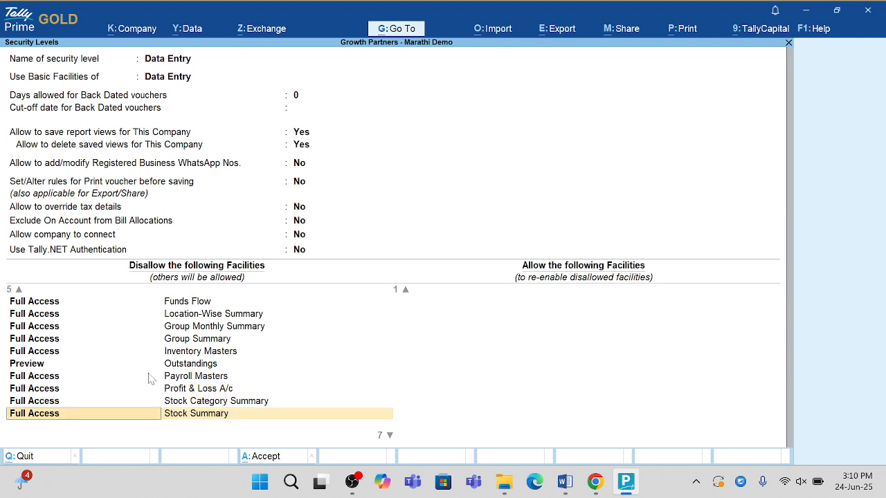
key(Down)
key(Down)
key(Down)
key(Down)
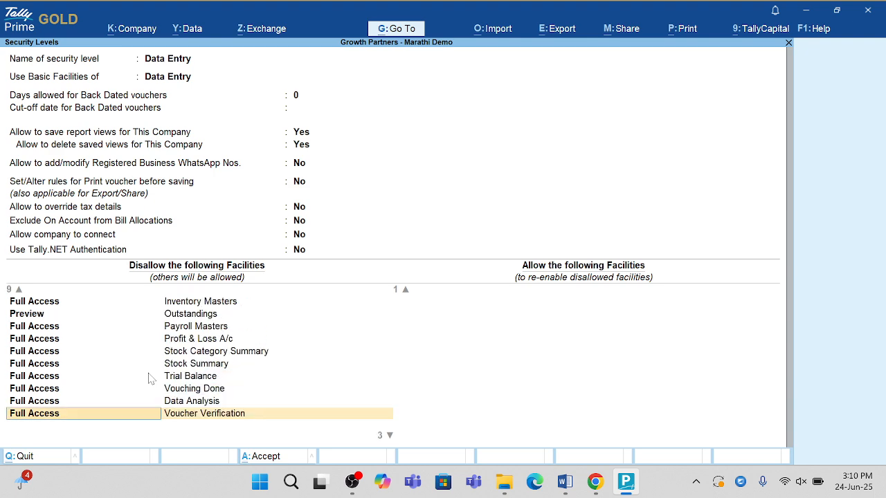
key(Down)
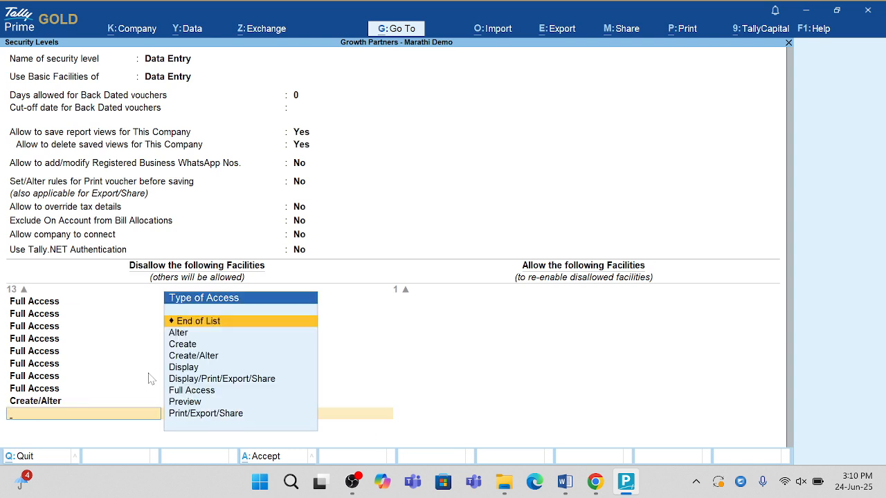
key(Return)
key(Return)
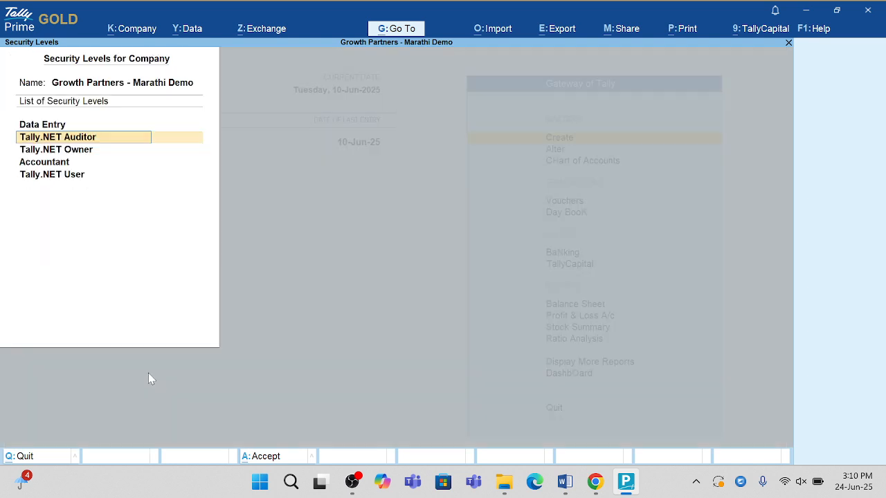
key(Escape)
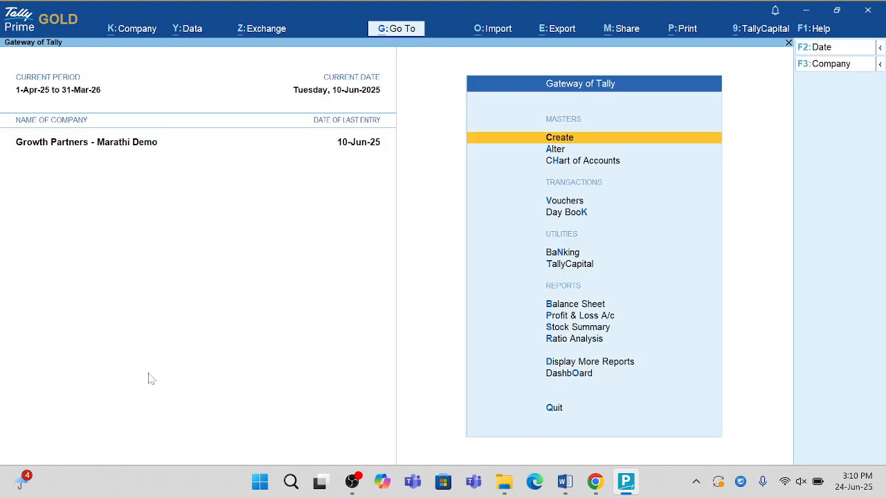
- Change the logged-in company user to the Data Entry user by entering that user's username and password
click(125, 32)
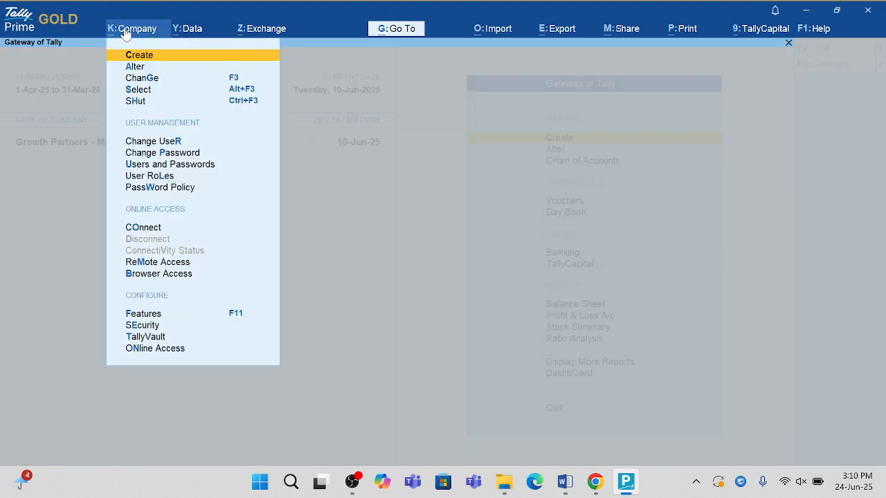
key(Down)
key(Down)
key(Down)
key(Down)
key(Down)
key(Return)
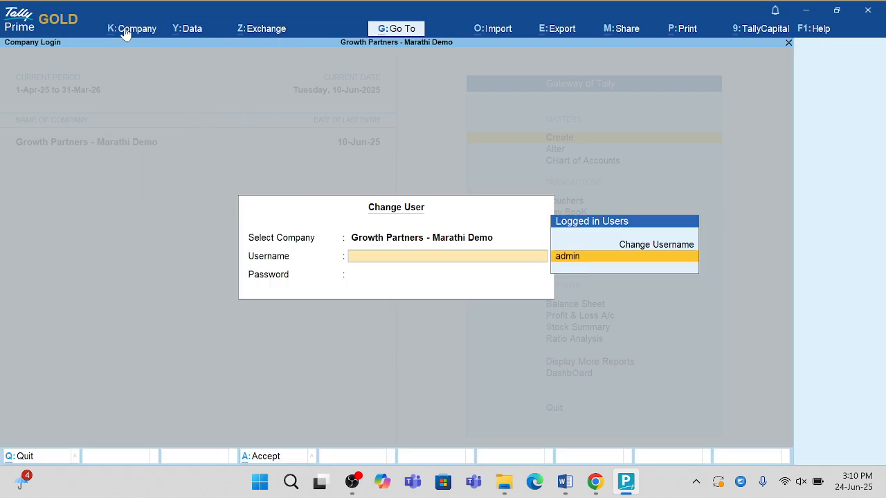
key(Up)
key(Return)
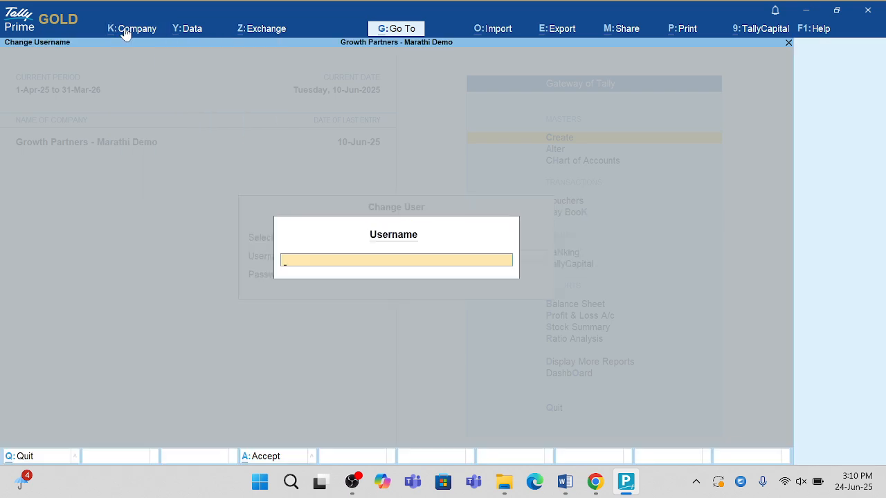
text(sahana)
key(Return)
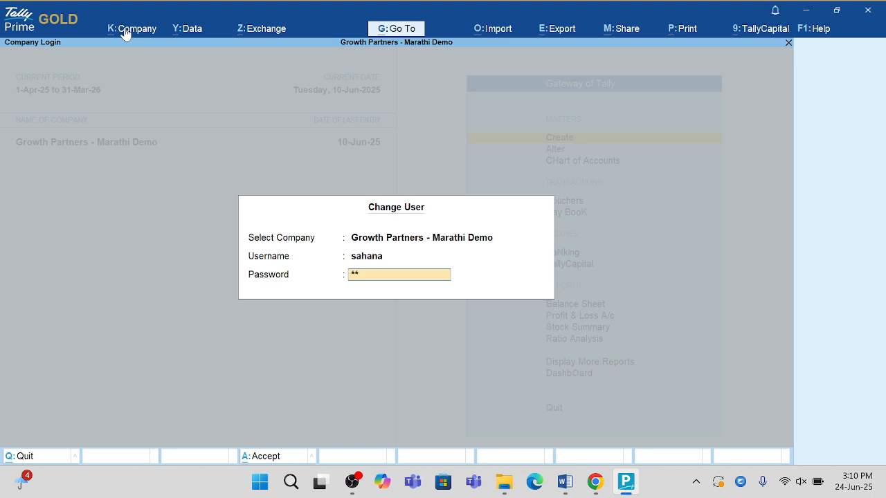
key(Return)
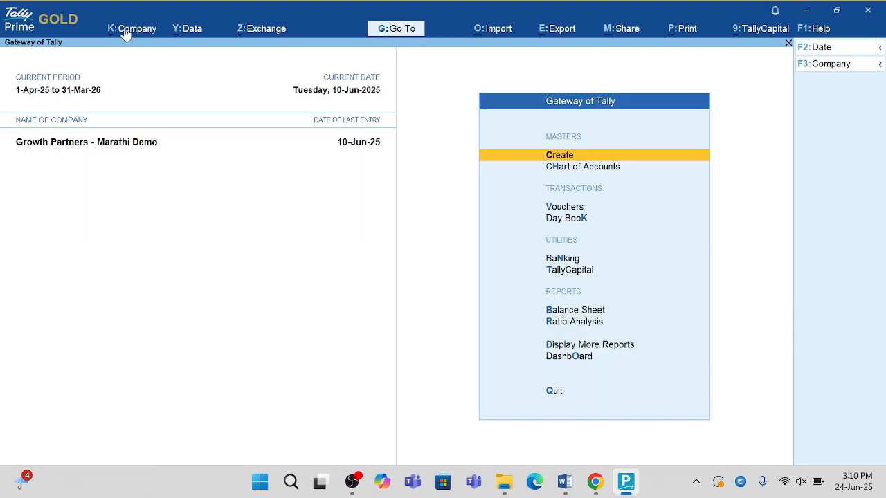
- Open the Balance Sheet to test the Data Entry user's access, and return to the Gateway of Tally
key(Down)
key(Down)
key(Down)
key(Down)
key(Down)
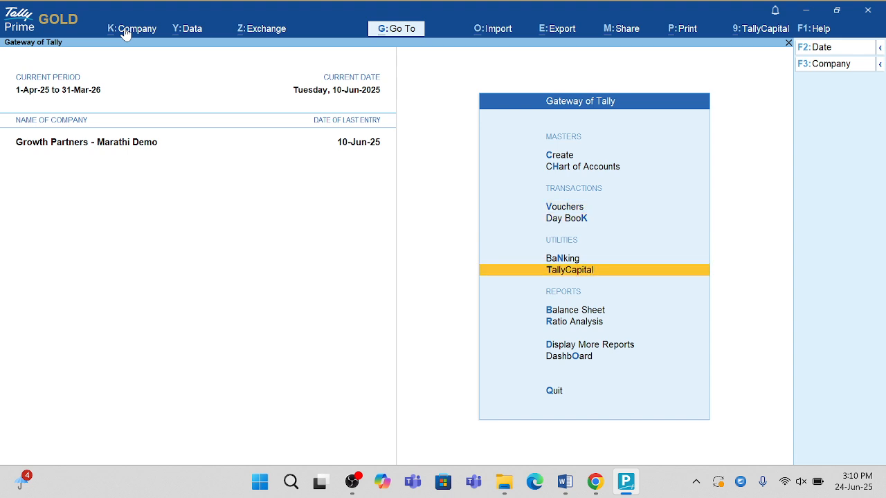
key(Down)
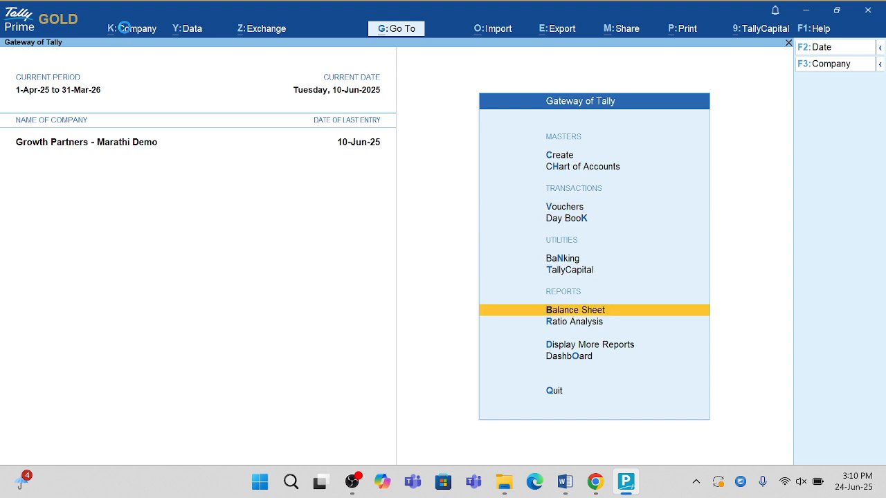
key(Return)
click(124, 31)
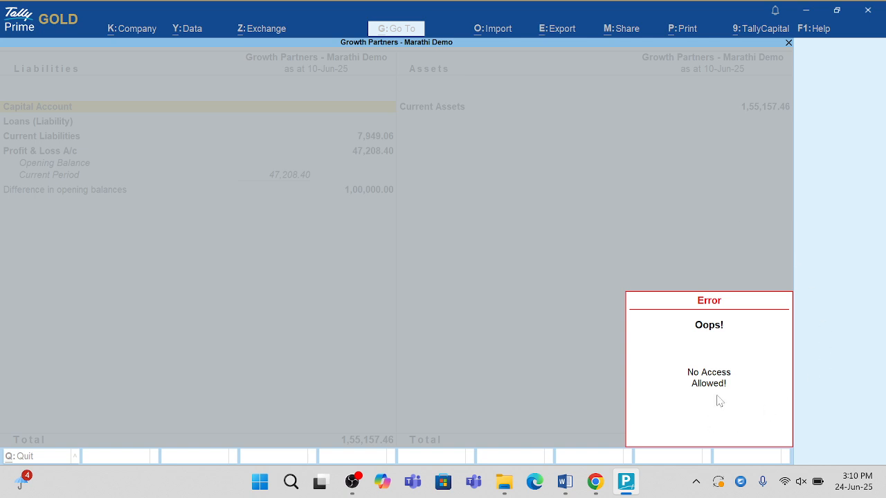
key(Escape)
key(Escape)
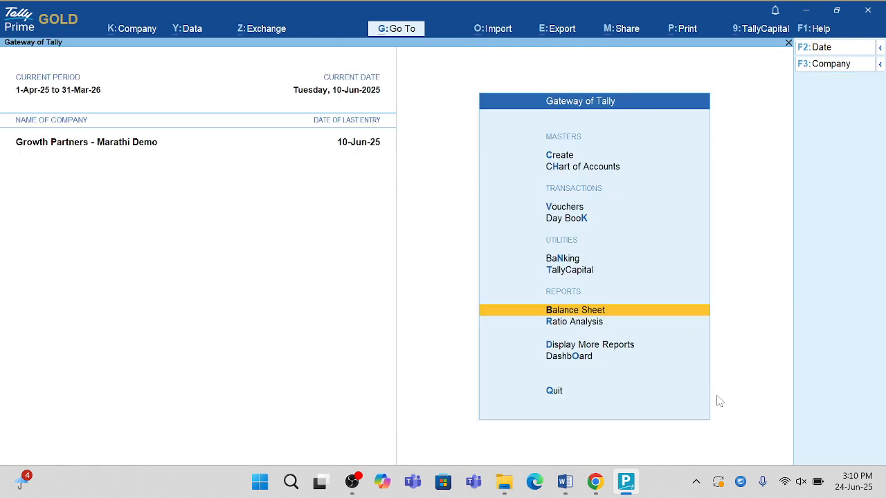
- Open the Receivables report under Outstandings in the Statements of Accounts
key(Down)
key(Down)
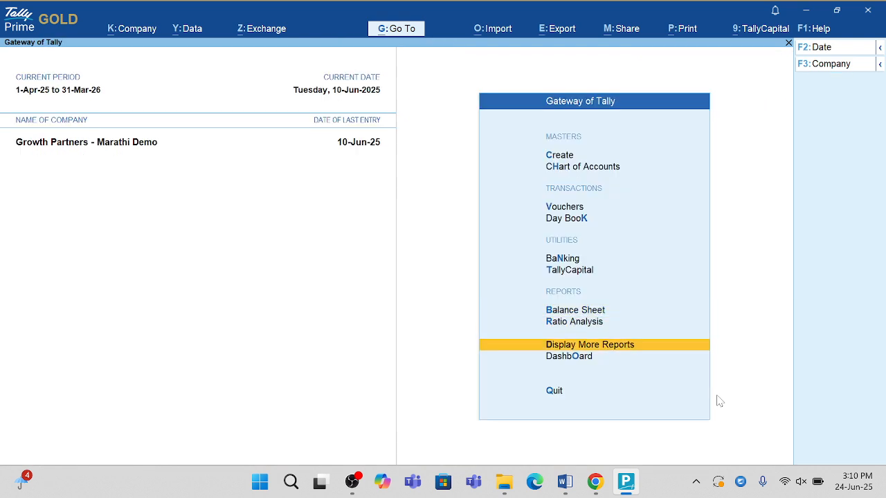
key(Return)
key(Down)
key(Down)
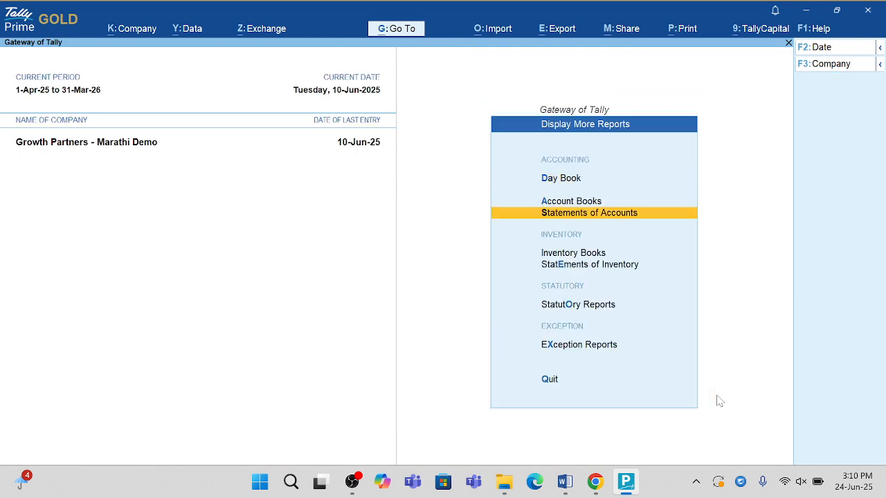
key(Return)
key(Return)
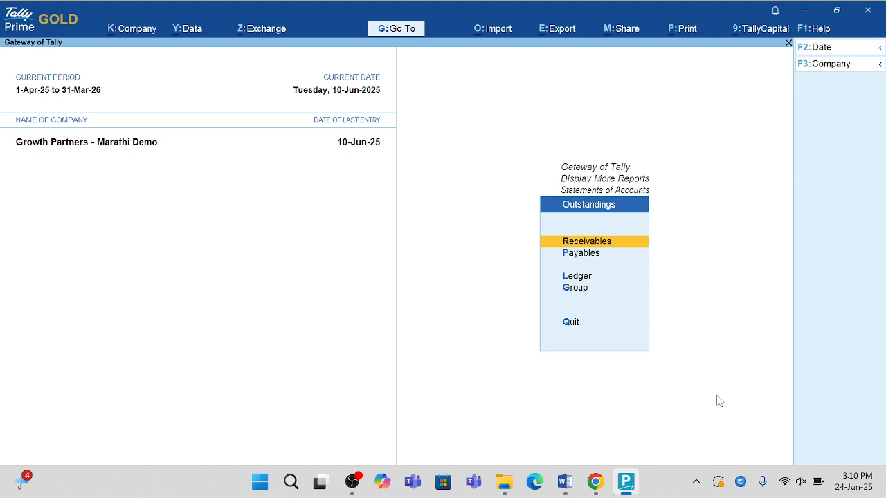
key(Return)
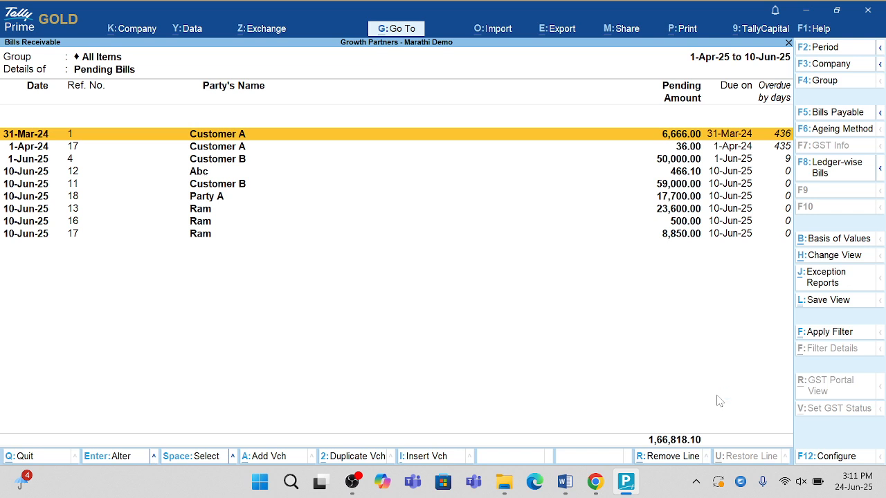
- Expand the first Customer A pending bill and try to open its Opening Balance entry
key(shift+Return)
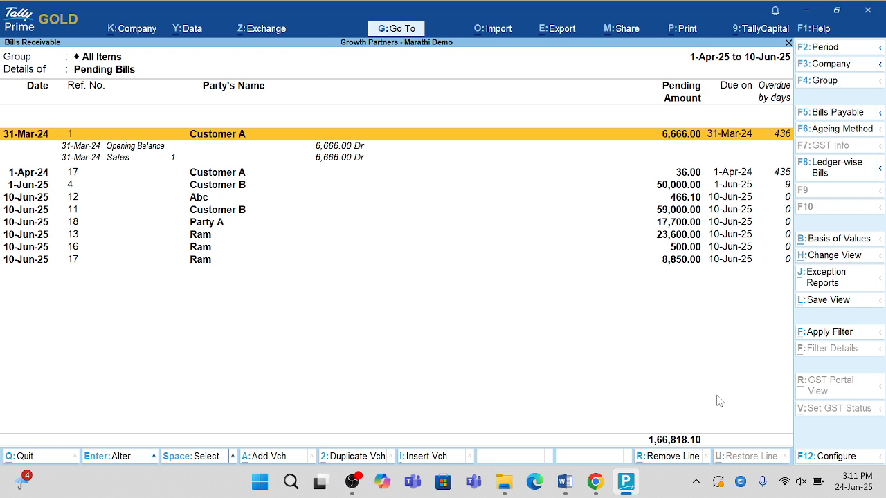
key(Down)
key(Return)
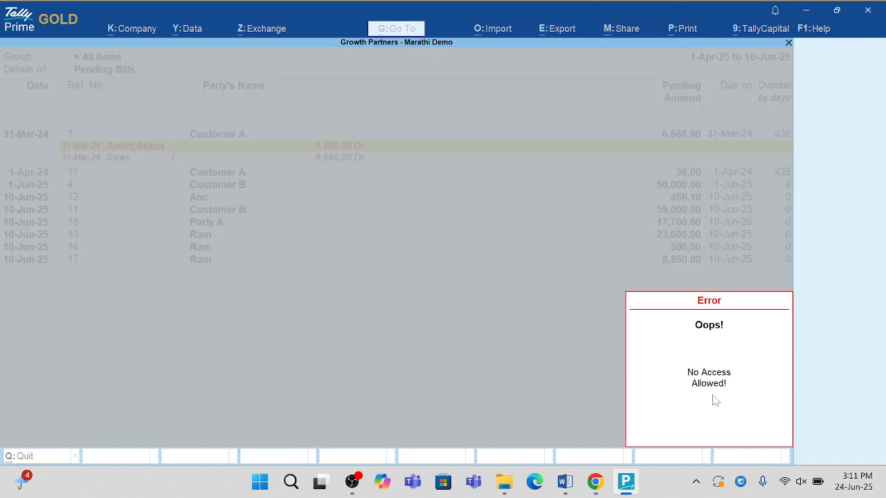
key(Escape)
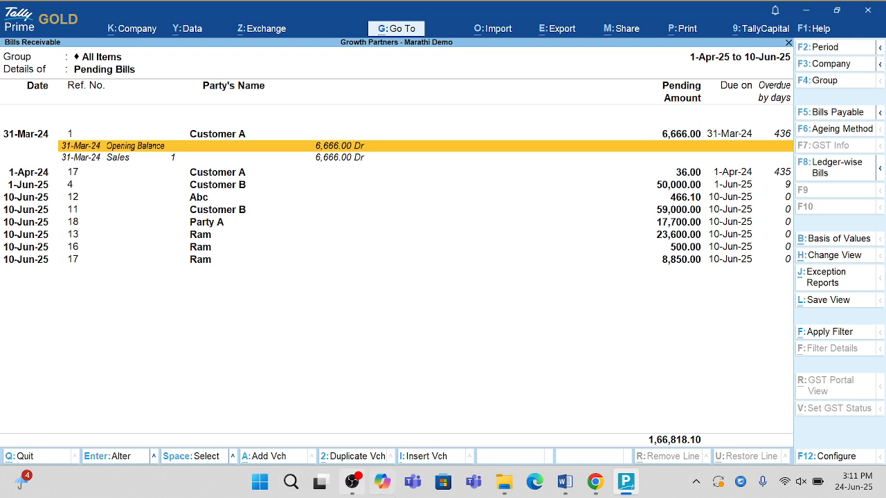
click(356, 483)
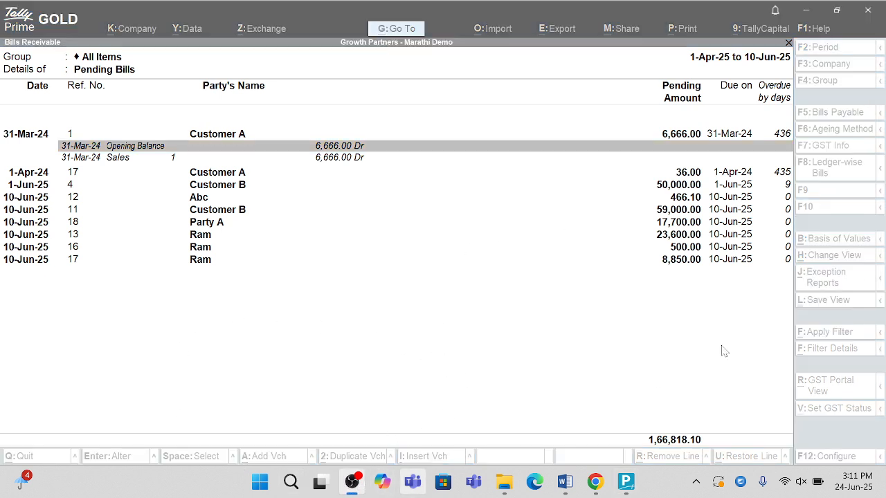